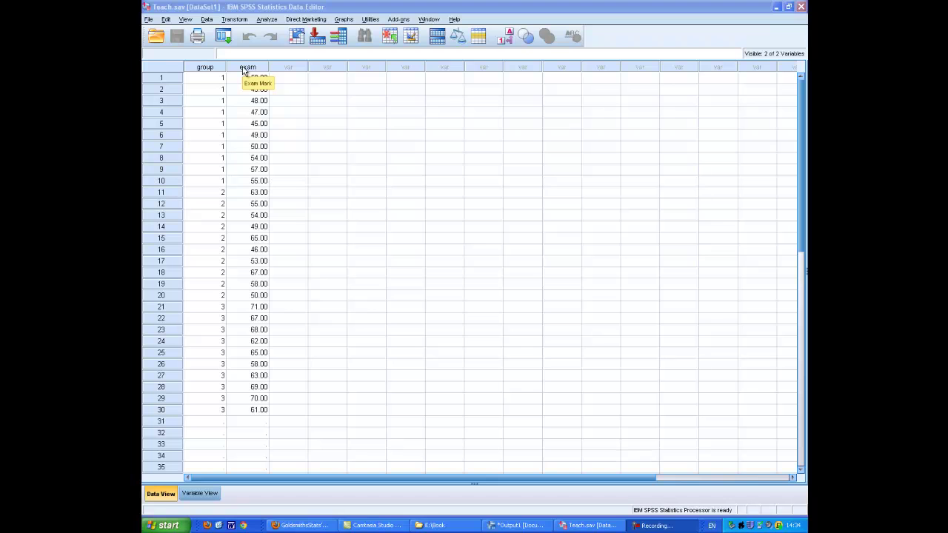
# Step: Run Explore with exam as dependent, group as factor, and normality plots with tests
pyautogui.click(263, 20)
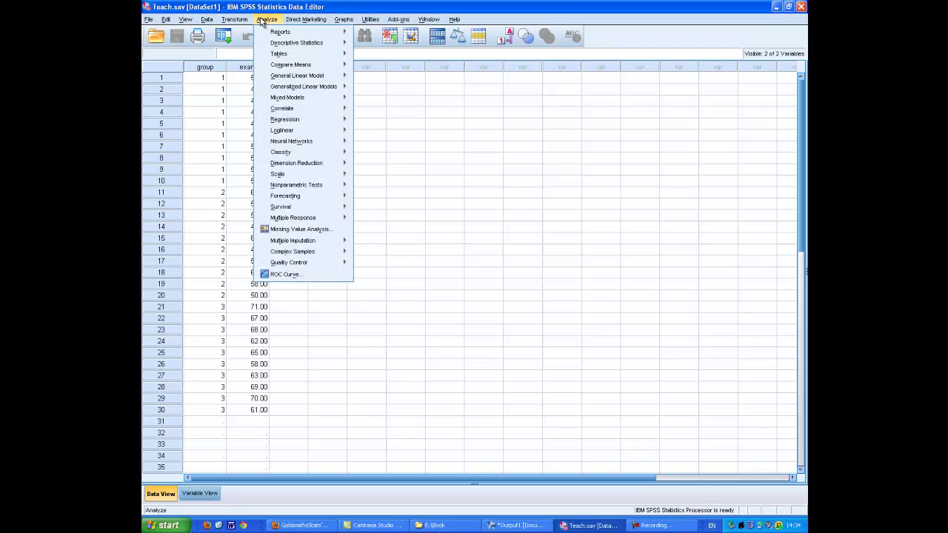
pyautogui.moveTo(296, 43)
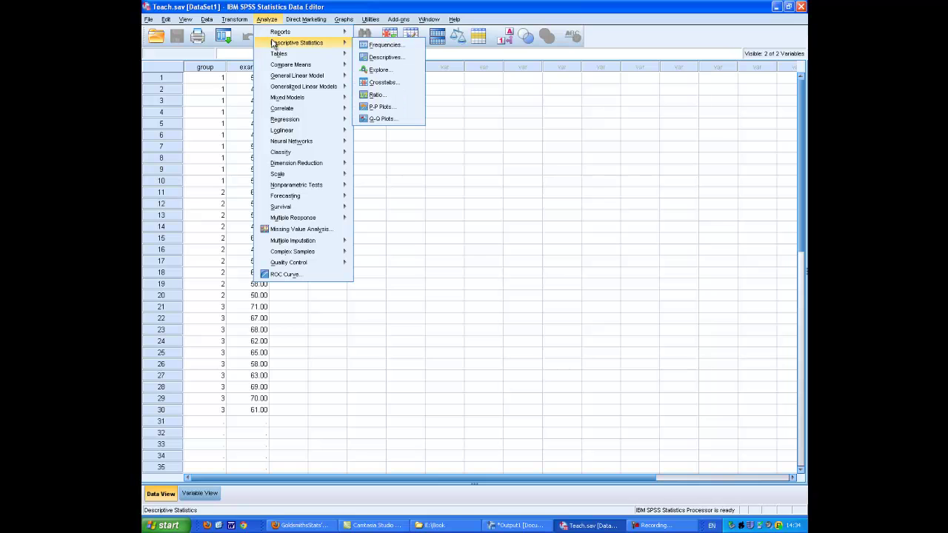
pyautogui.click(377, 72)
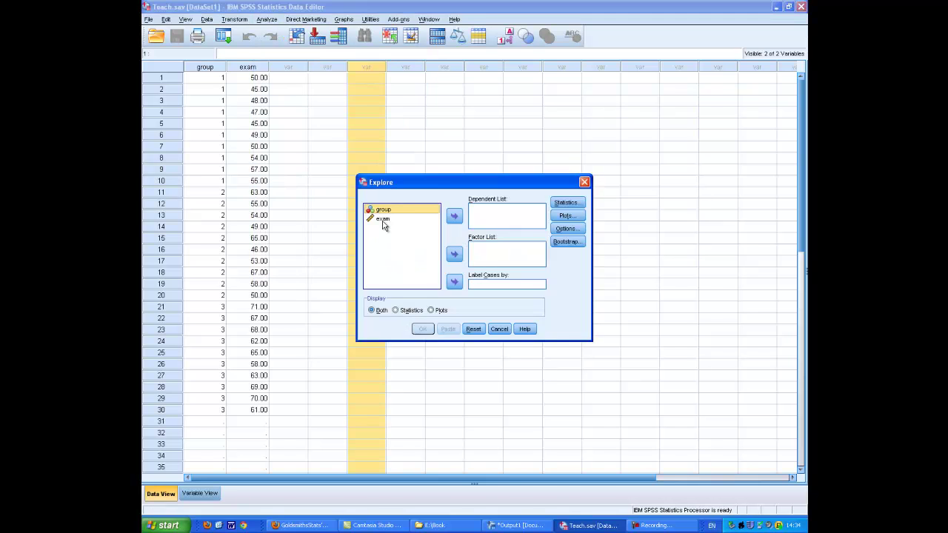
pyautogui.click(380, 221)
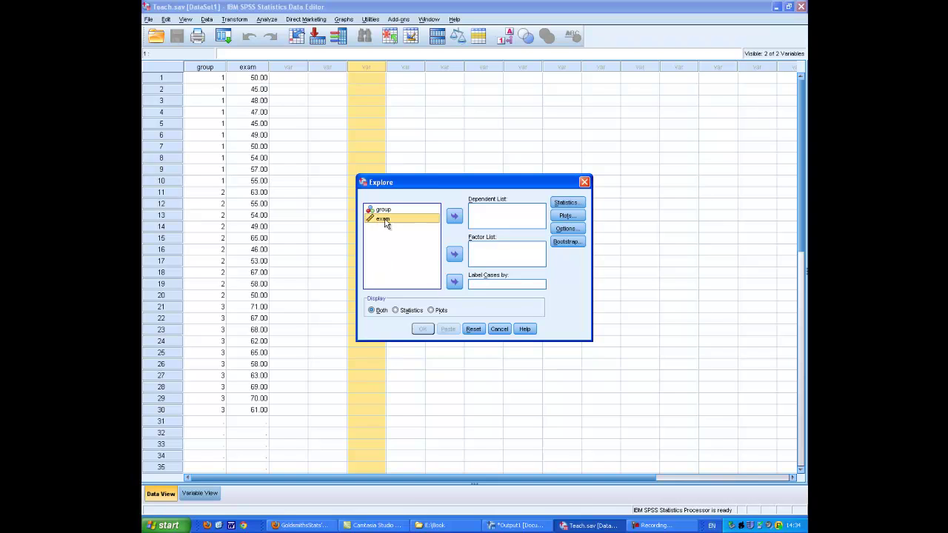
pyautogui.click(455, 215)
pyautogui.click(380, 214)
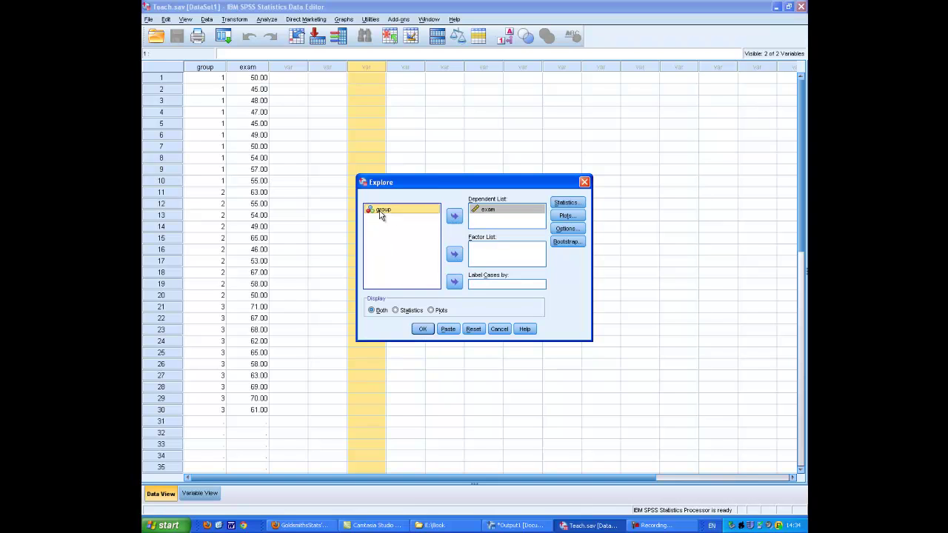
pyautogui.click(454, 253)
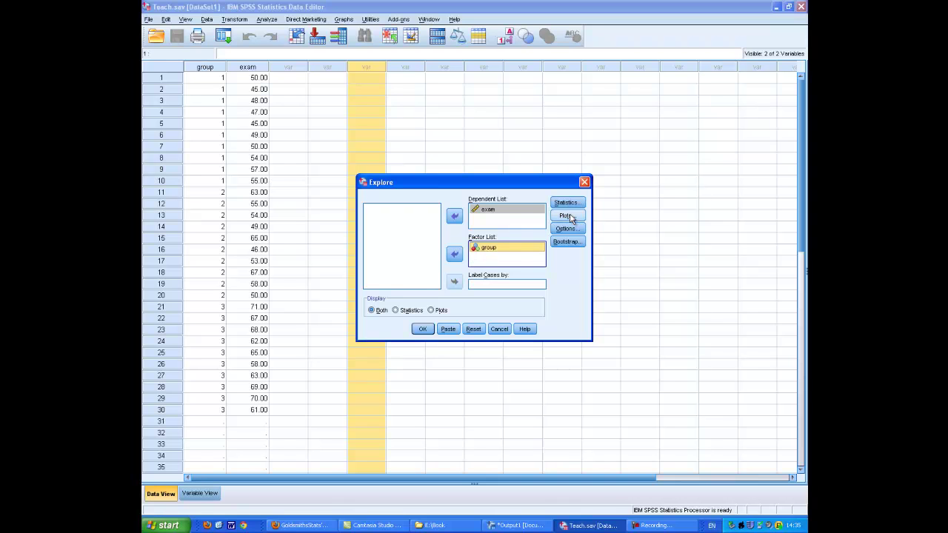
pyautogui.click(568, 216)
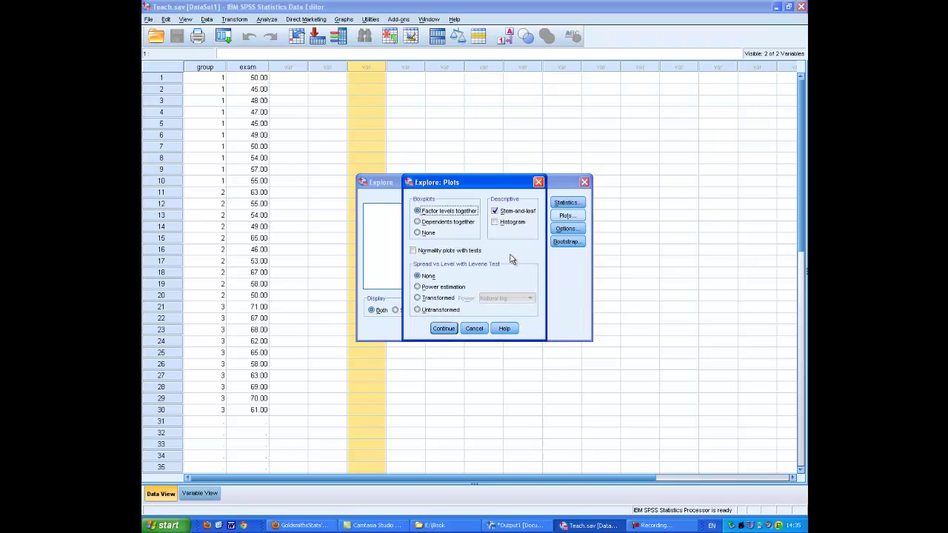
pyautogui.click(413, 251)
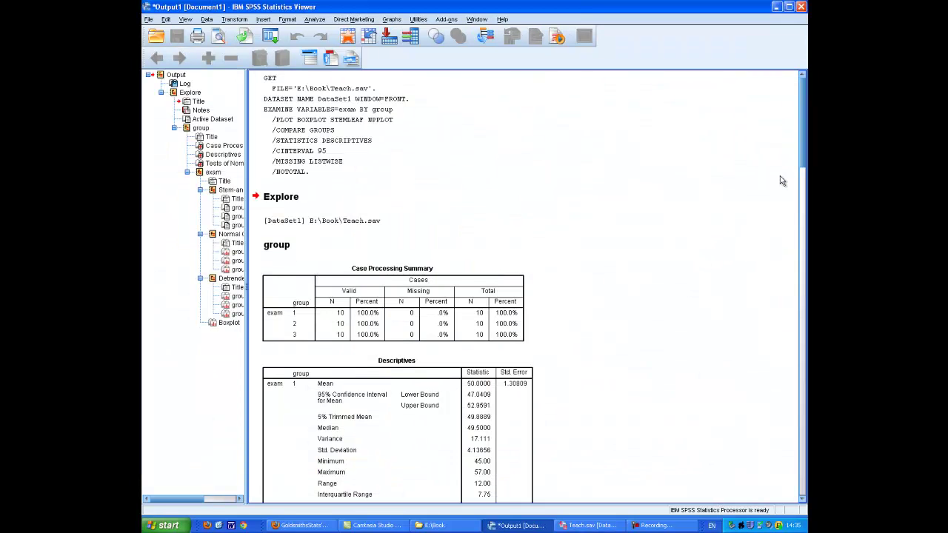
# Step: Bring the Tests of Normality table (Shapiro-Wilk .437, .652, .741) into view and select it
pyautogui.moveTo(800, 126); pyautogui.dragTo(796, 251)
pyautogui.click(413, 324)
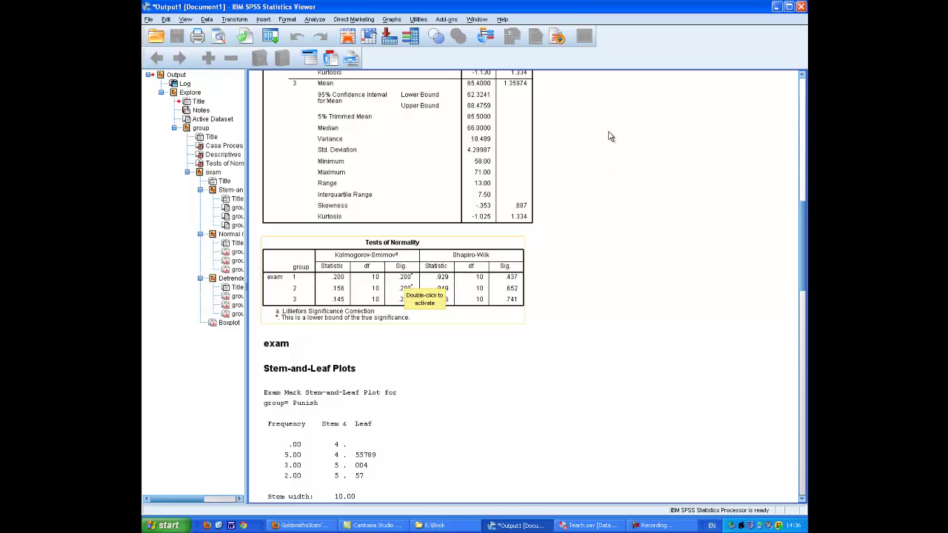
# Step: Set up a One-Way ANOVA with exam as dependent and group as factor
pyautogui.click(314, 20)
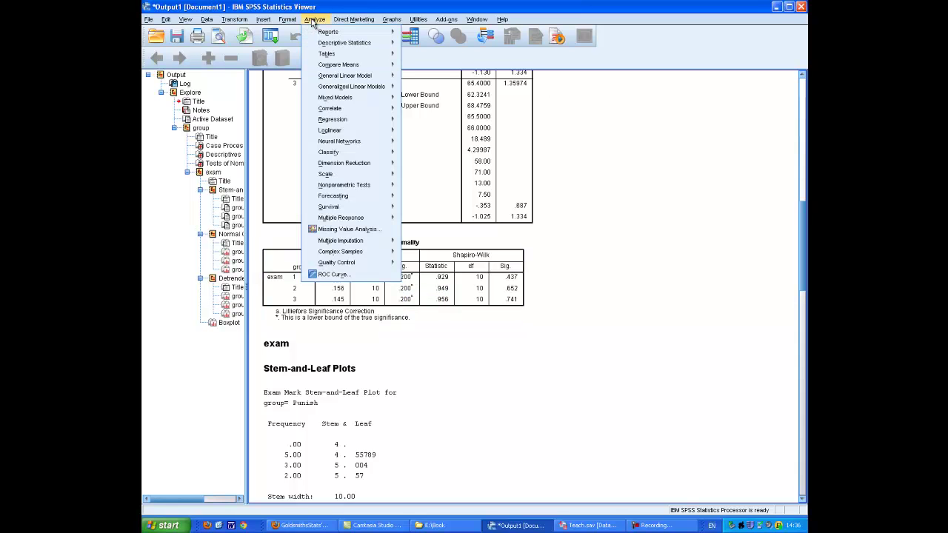
pyautogui.moveTo(348, 64)
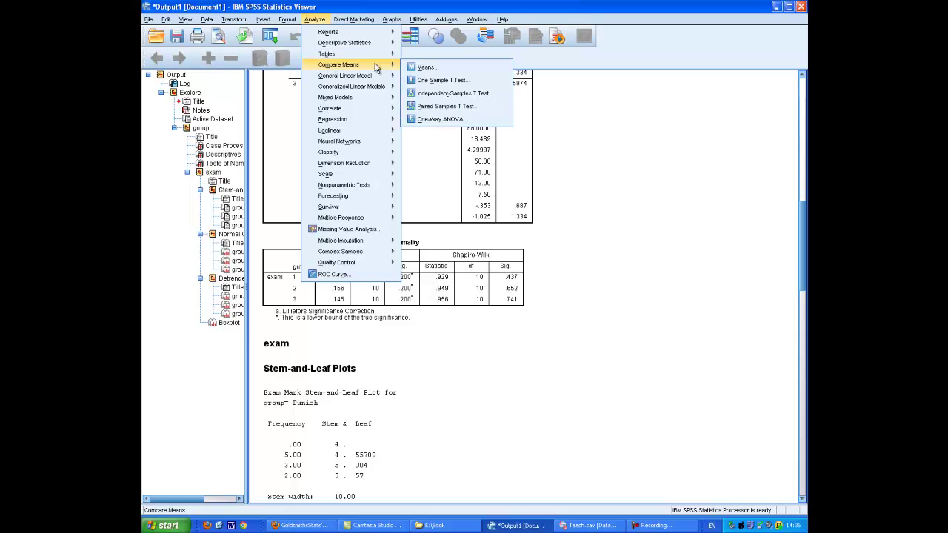
pyautogui.click(427, 120)
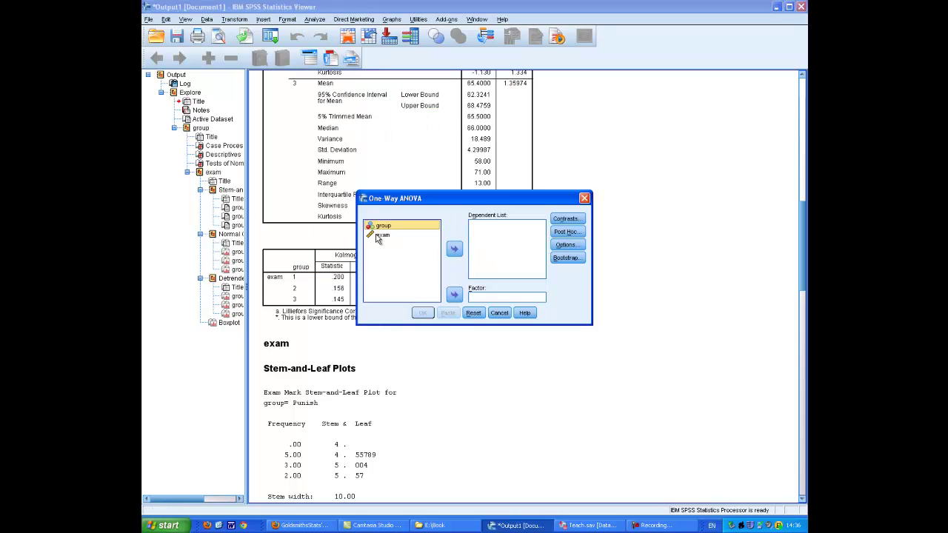
pyautogui.click(379, 236)
pyautogui.click(454, 249)
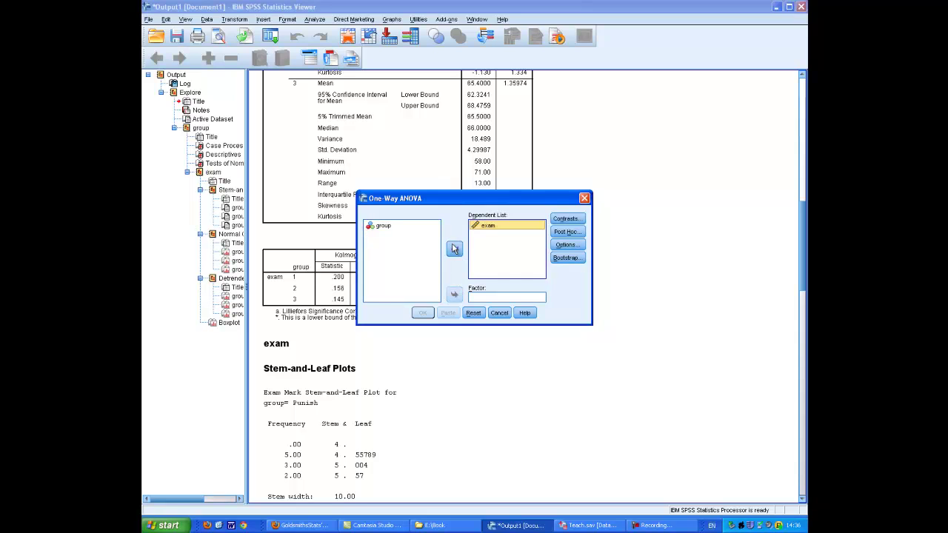
pyautogui.click(386, 229)
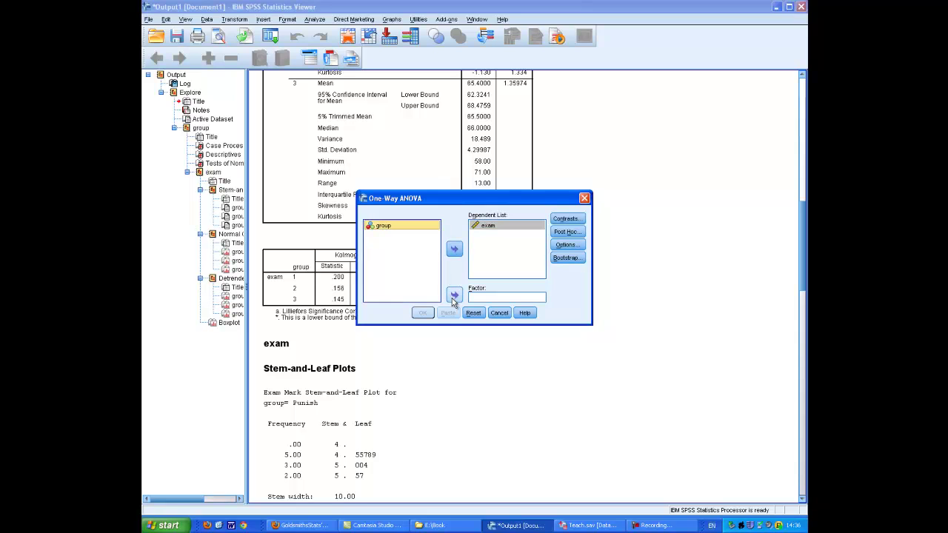
pyautogui.click(454, 297)
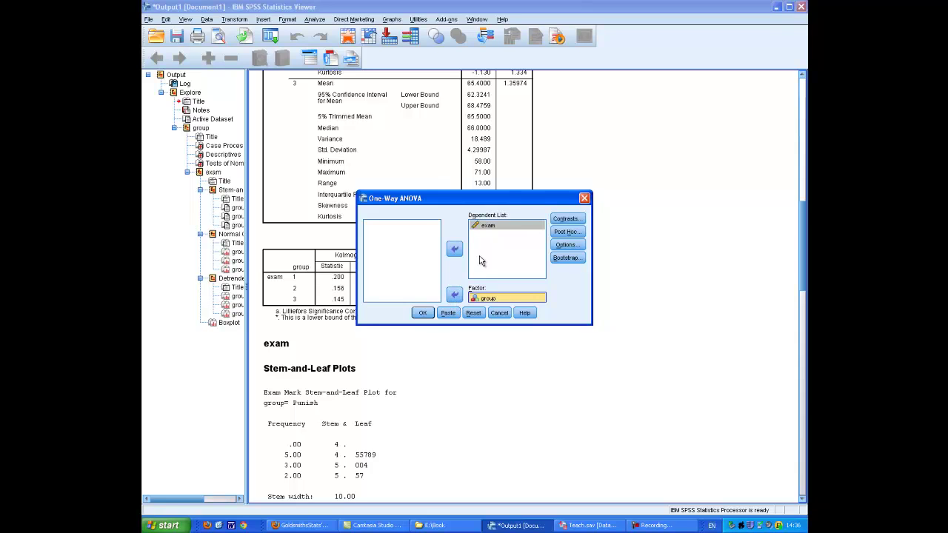
# Step: Add a homogeneity of variance test in Options and run the ANOVA
pyautogui.click(565, 245)
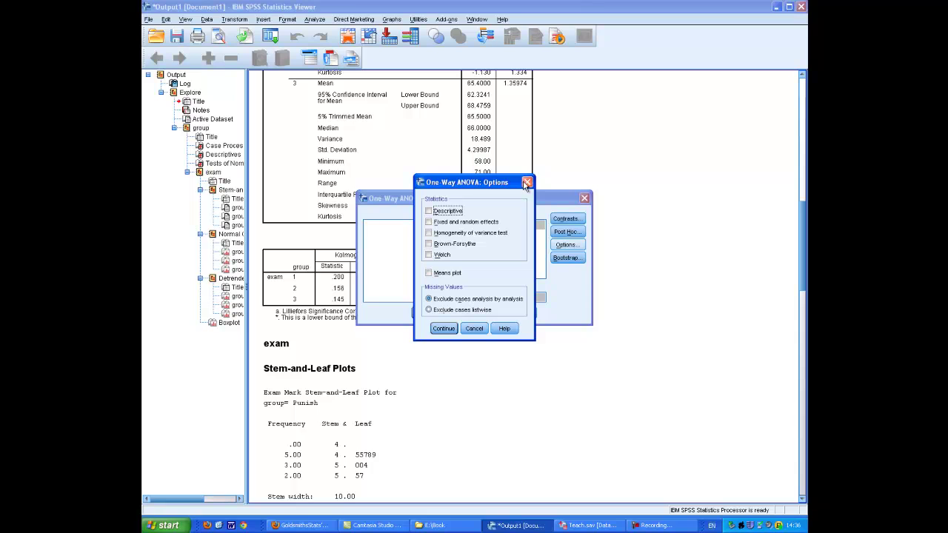
pyautogui.click(527, 183)
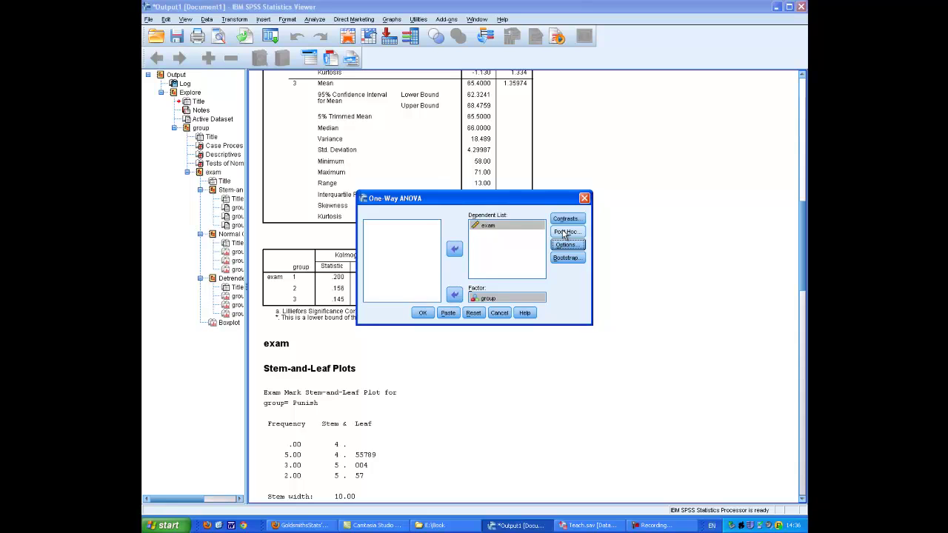
pyautogui.click(566, 245)
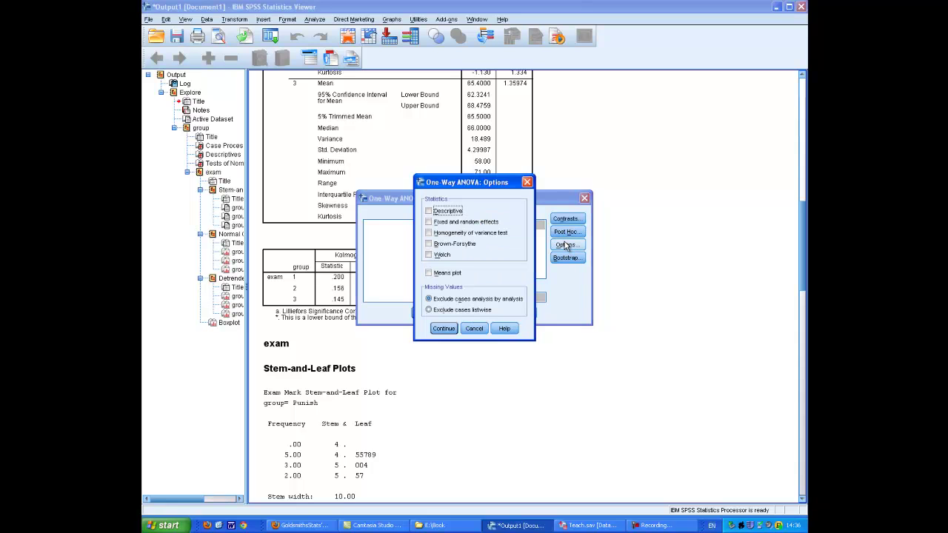
pyautogui.click(429, 233)
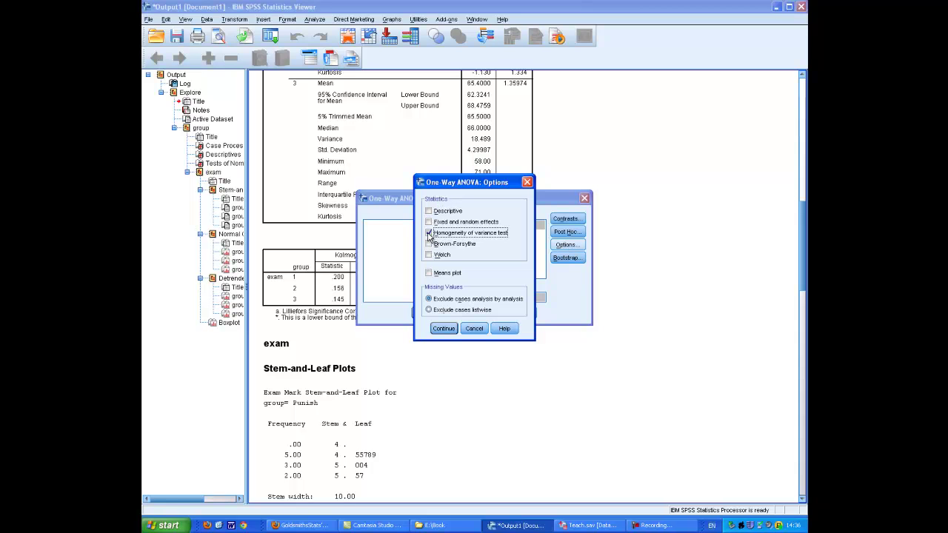
pyautogui.click(445, 329)
pyautogui.click(421, 316)
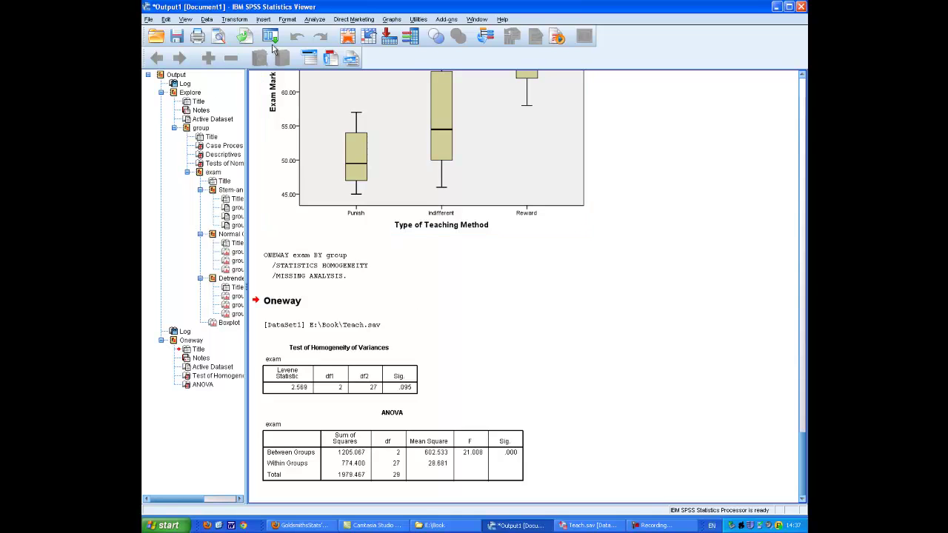
# Step: Recall the One-Way ANOVA and rerun it with Tukey post hoc comparisons
pyautogui.click(271, 40)
pyautogui.click(297, 57)
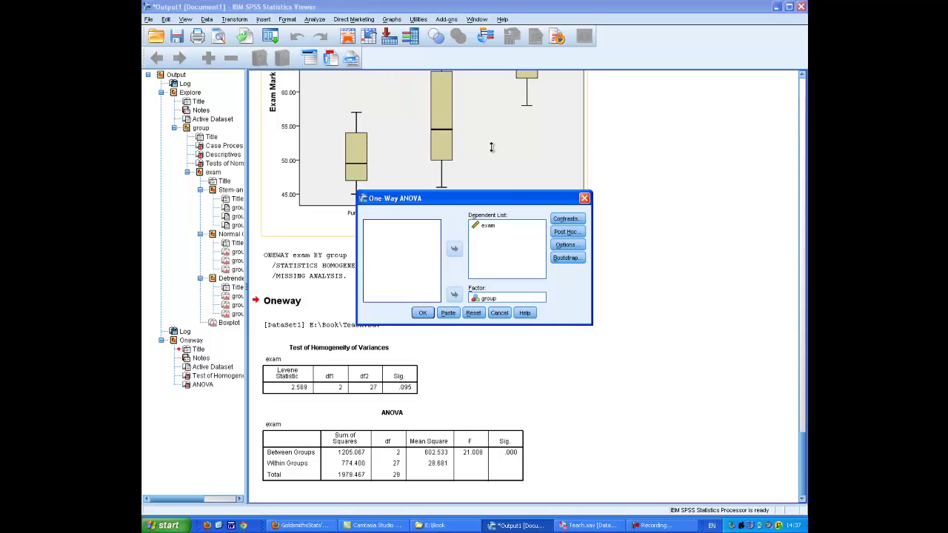
pyautogui.click(567, 232)
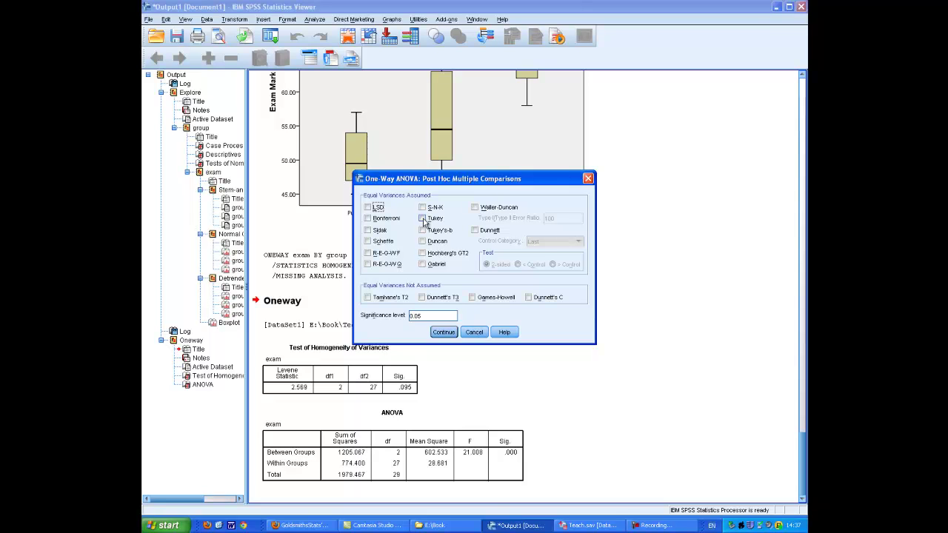
pyautogui.click(422, 219)
pyautogui.click(442, 335)
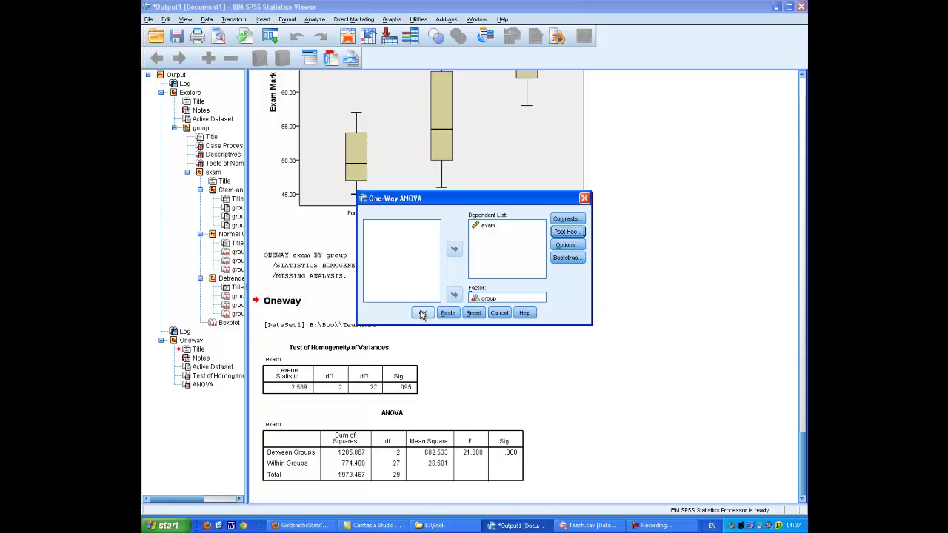
pyautogui.click(422, 314)
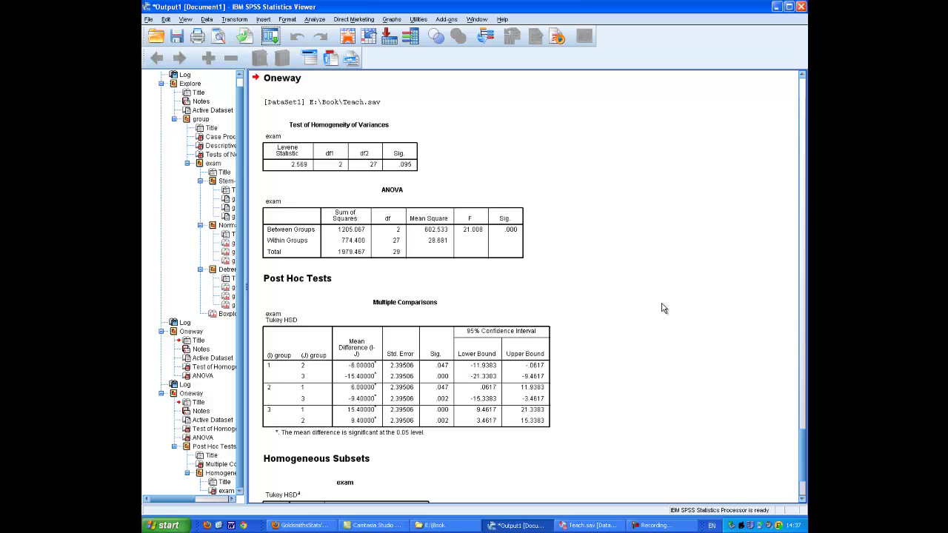
# Step: Scroll to the Tukey Homogeneous Subsets table showing means 50, 56 and 65.4
pyautogui.scroll(-3, 664, 309)
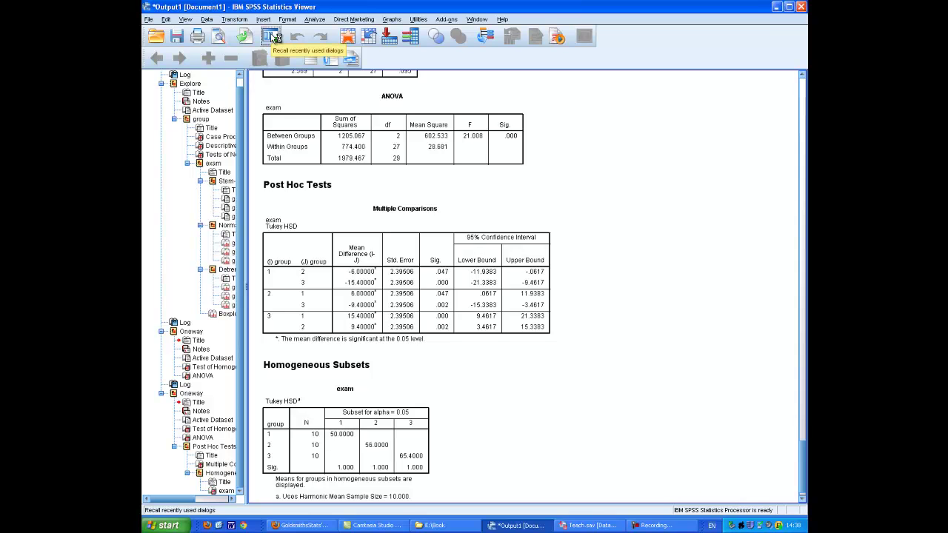
# Step: Recall the One-Way ANOVA, tick Means plot in Options, and rerun it
pyautogui.click(271, 38)
pyautogui.click(293, 46)
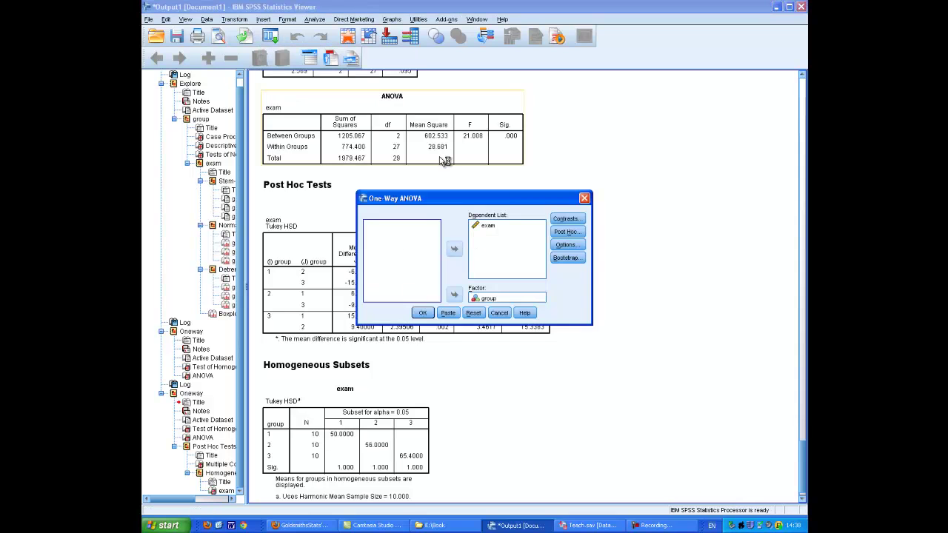
pyautogui.click(569, 246)
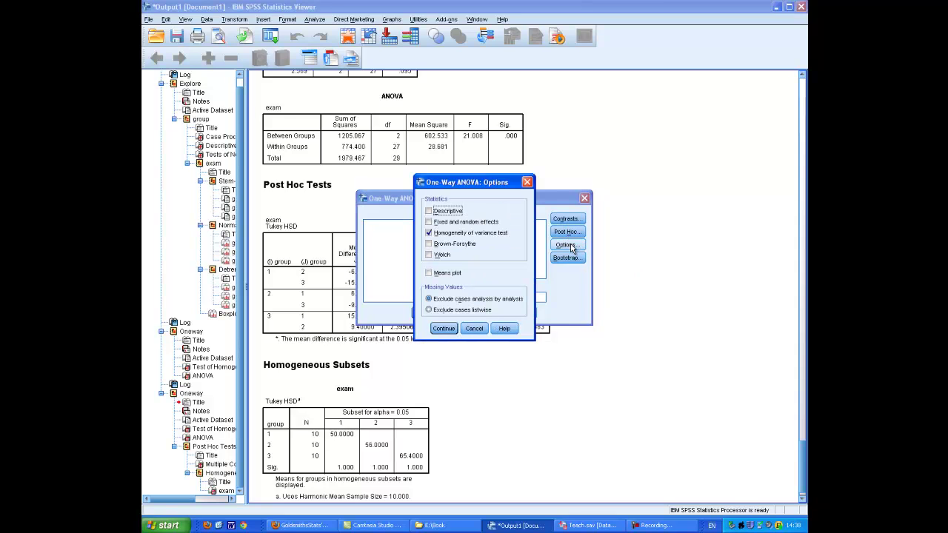
pyautogui.click(429, 273)
pyautogui.click(444, 330)
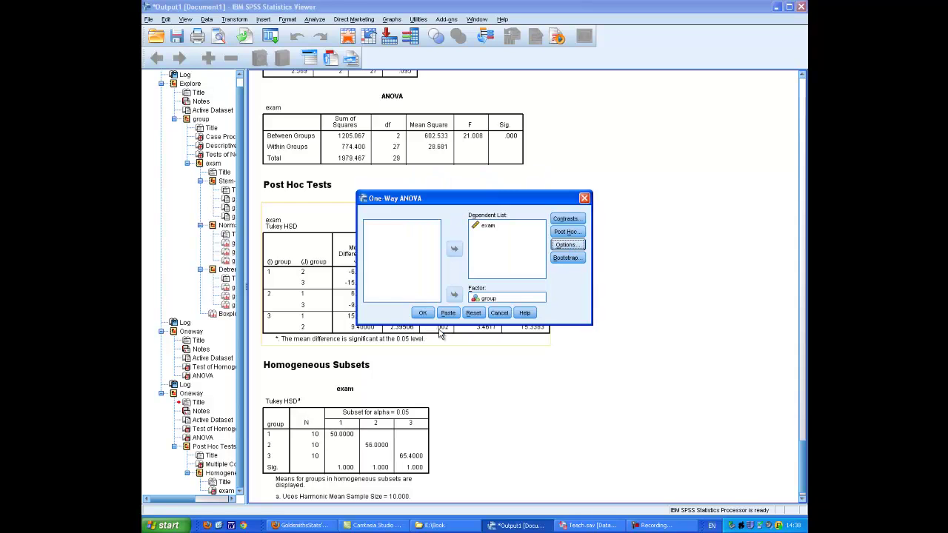
pyautogui.click(424, 312)
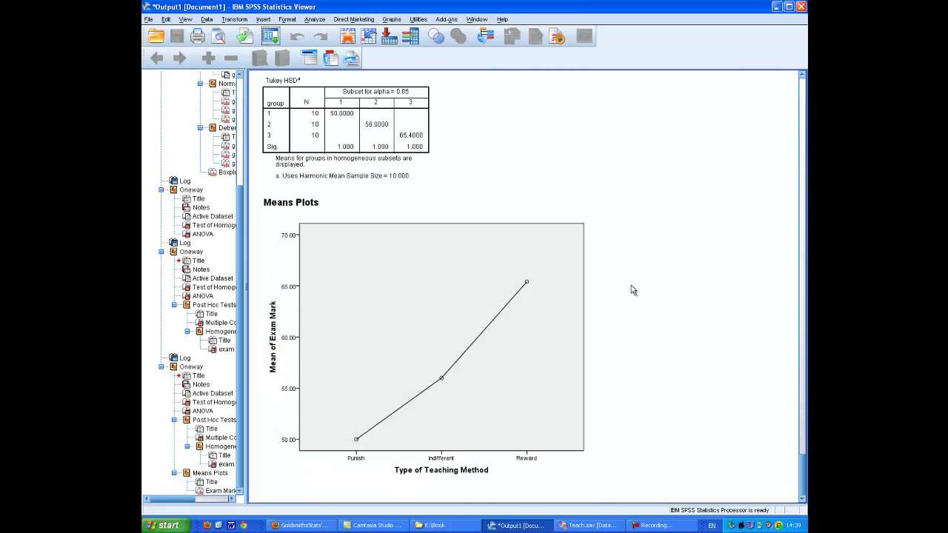
# Step: Select the Means Plots chart of Punish, Indifferent and Reward means, then deselect it
pyautogui.click(474, 461)
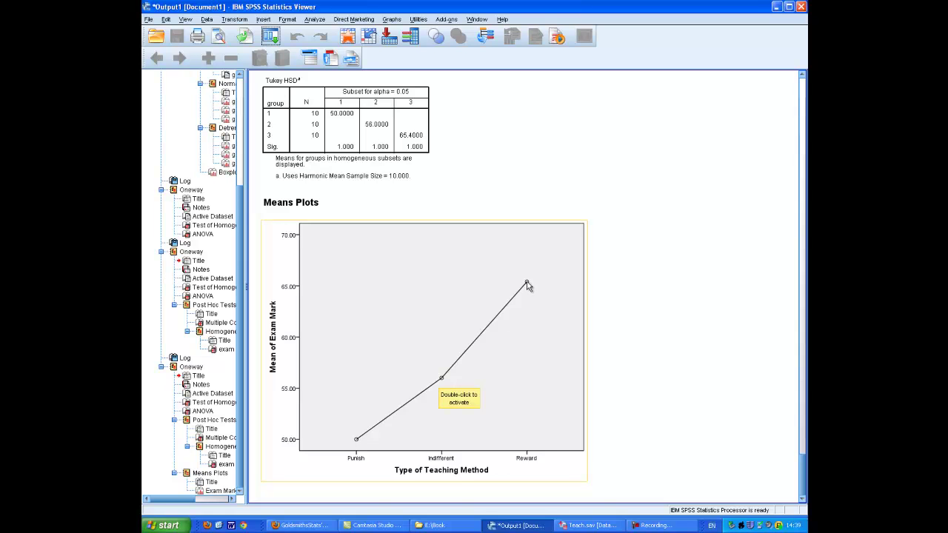
pyautogui.click(795, 270)
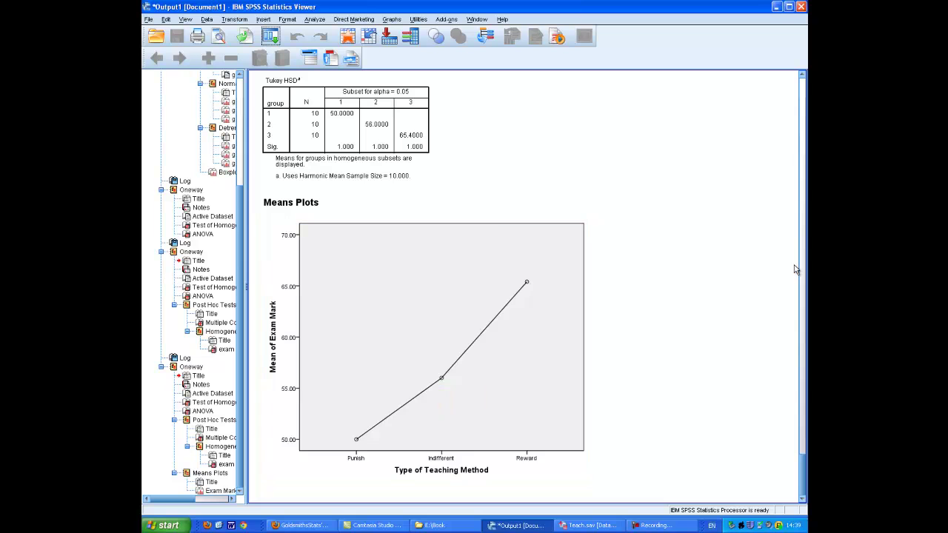